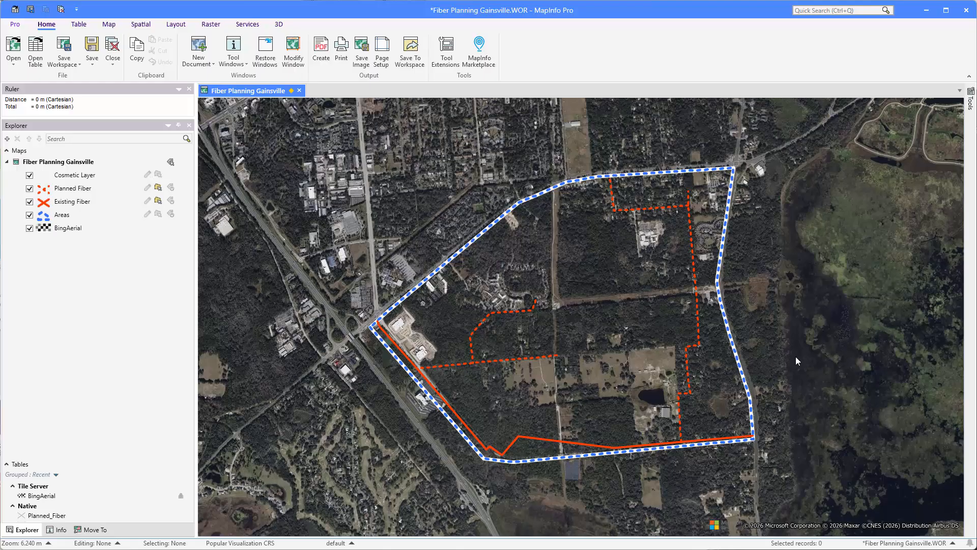
- Select the northern planned fiber line and set up a By Location query on the selection using Intersects and a 200 m buffer distance
left_click(631, 212)
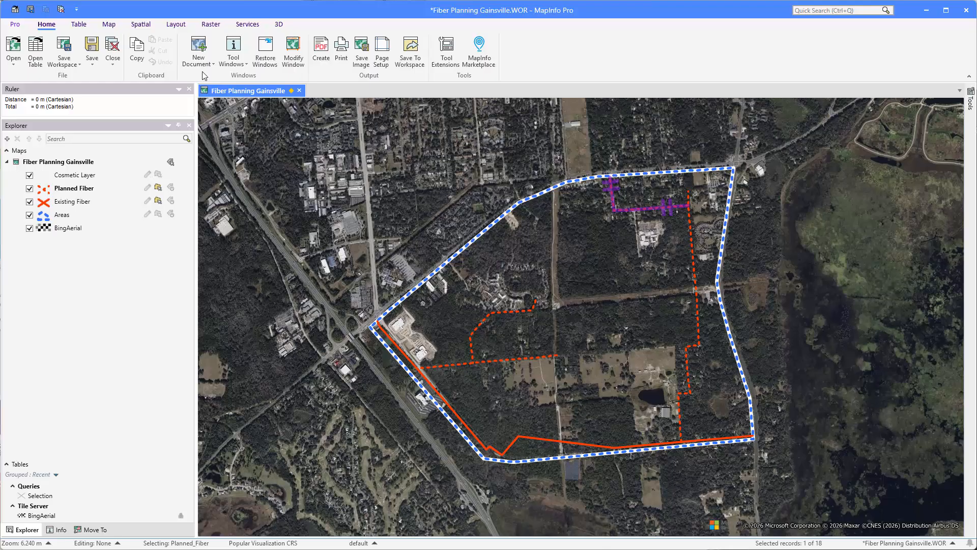
left_click(247, 25)
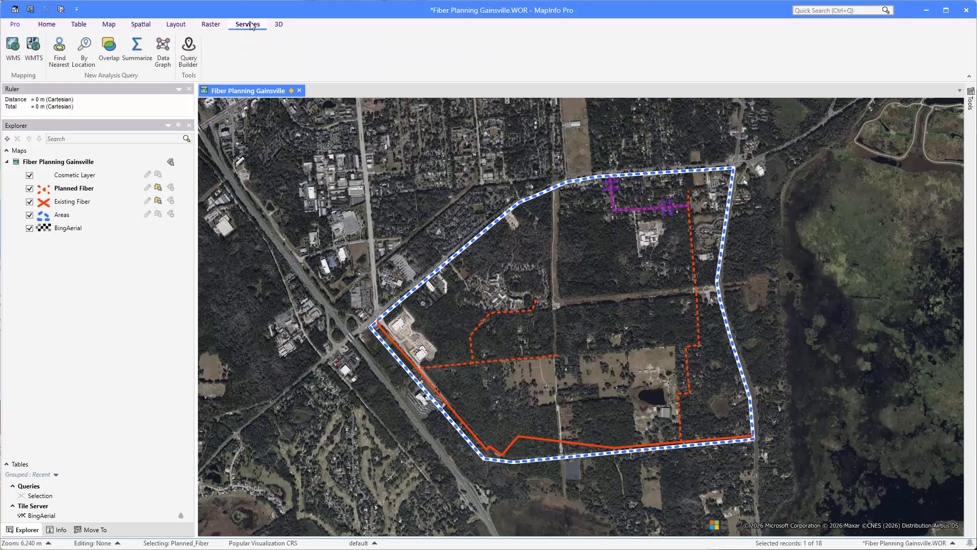
left_click(85, 52)
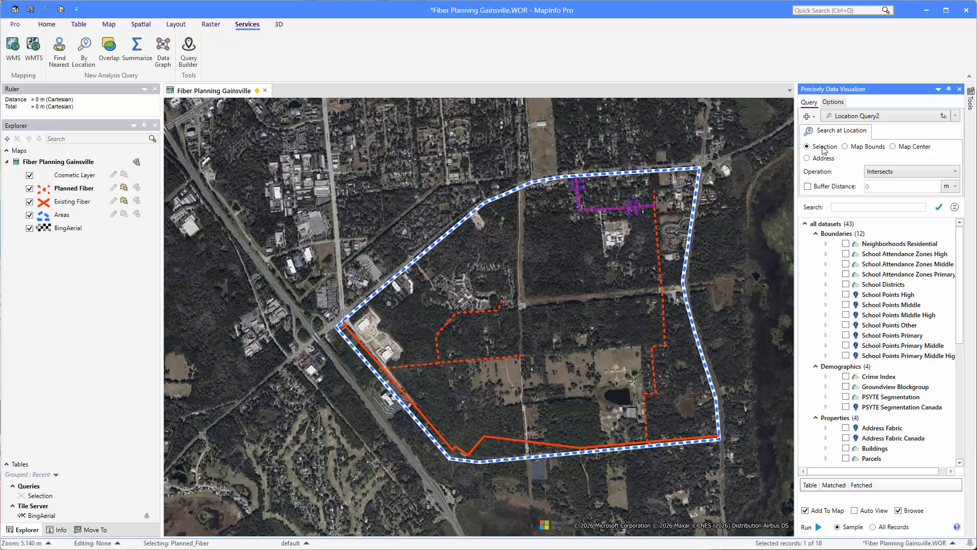
left_click(901, 175)
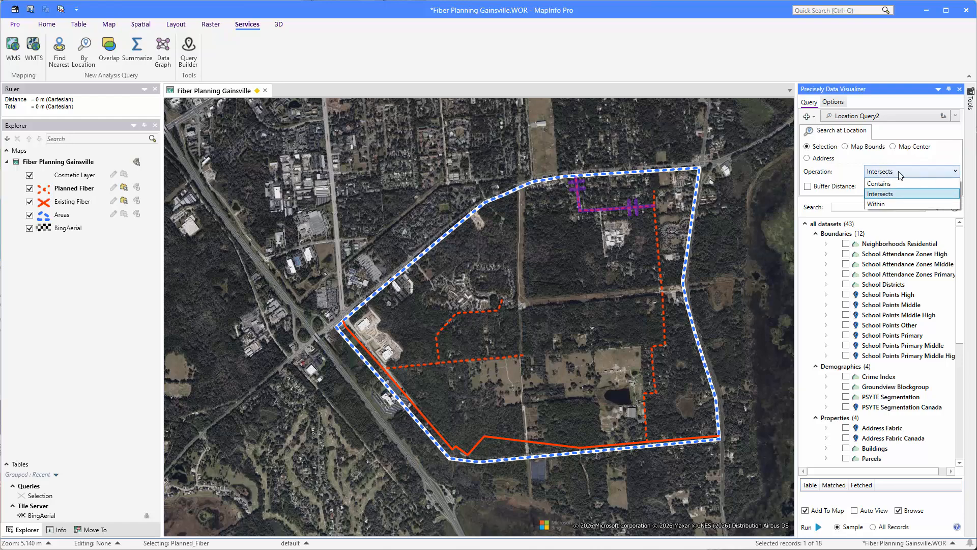
left_click(901, 175)
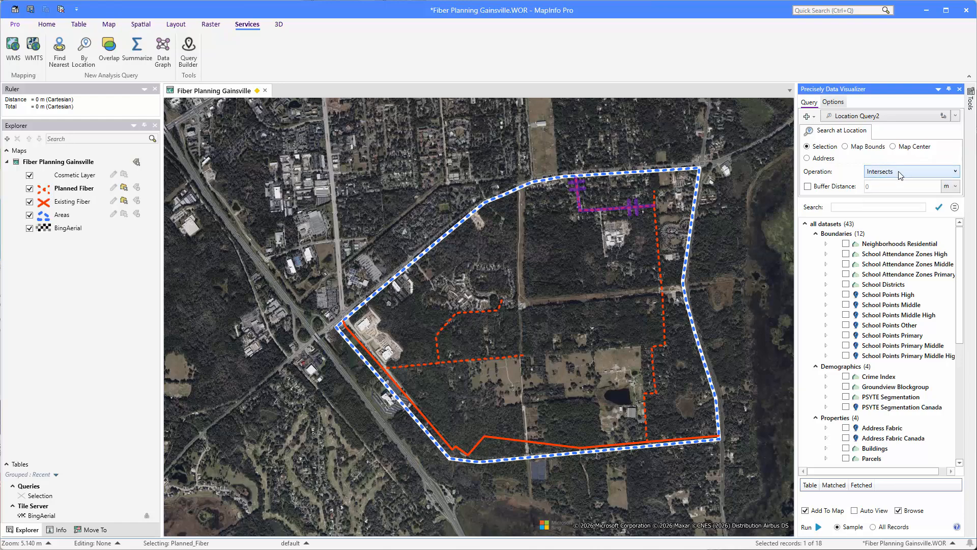
left_click(808, 188)
type("200")
- Include the Address Fabric dataset in the query and exclude its govid, geoid and formattedaddress fields
scroll(846, 385, "down", 3)
left_click(846, 355)
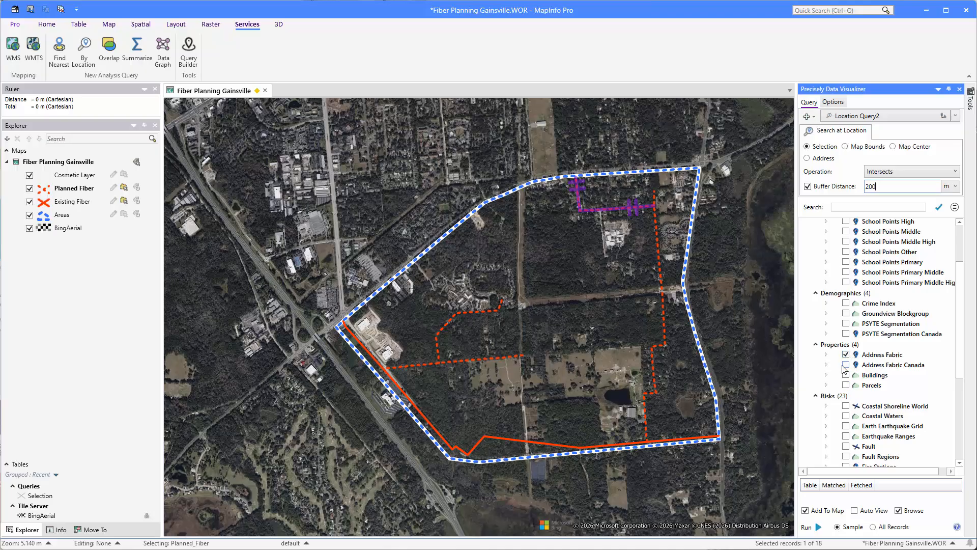
left_click(826, 357)
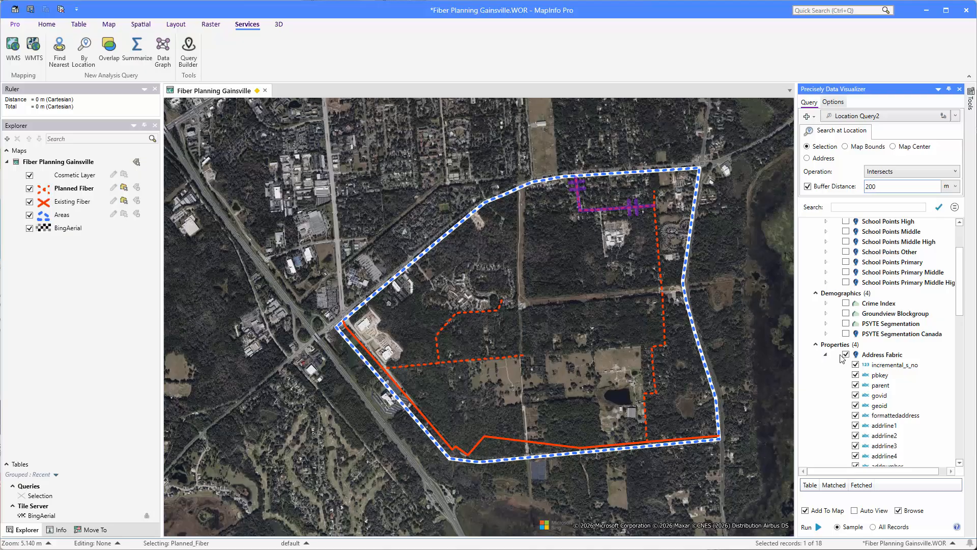
scroll(854, 338, "down", 2)
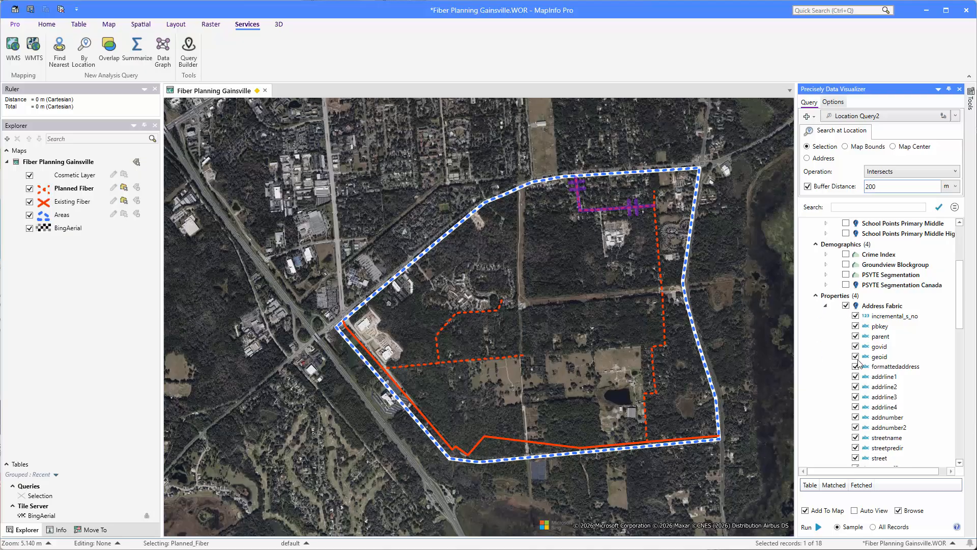
scroll(857, 335, "down", 1)
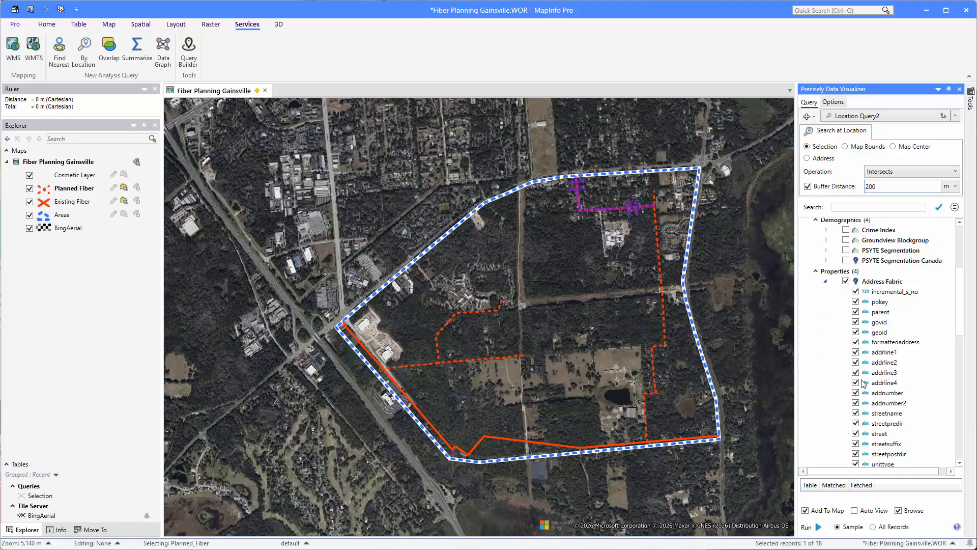
left_click(856, 322)
left_click(856, 332)
left_click(855, 342)
- Exclude the Address Fabric fields streetpredir, street, streetsuffix, streetpostdir, unittype, unit and level from the query
scroll(858, 421, "down", 2)
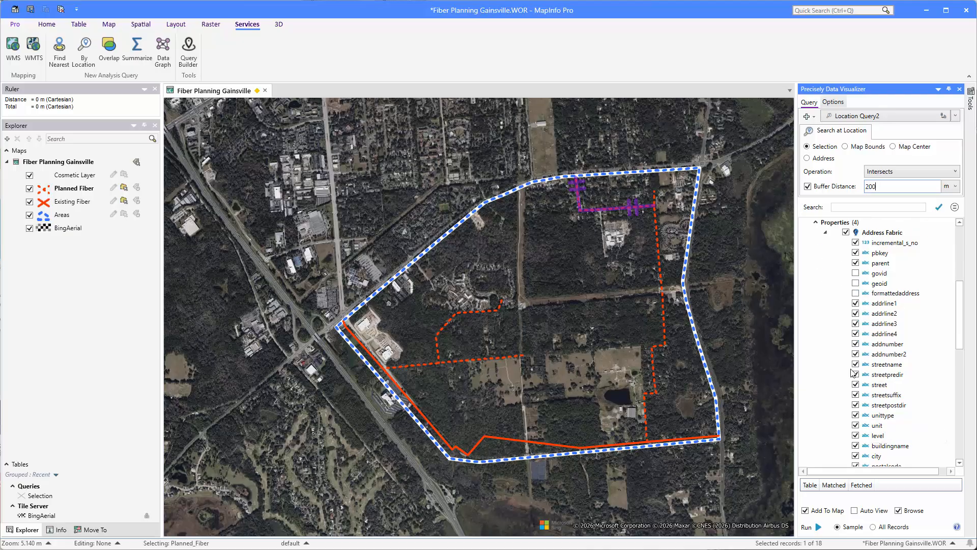
left_click(855, 374)
left_click(855, 384)
left_click(855, 395)
left_click(856, 405)
left_click(856, 415)
left_click(855, 425)
left_click(856, 436)
- Exclude the Address Fabric fields admin2, admin1, country, loccode, latitude and longitude from the query
scroll(856, 387, "down", 5)
left_click(856, 364)
left_click(855, 374)
left_click(856, 385)
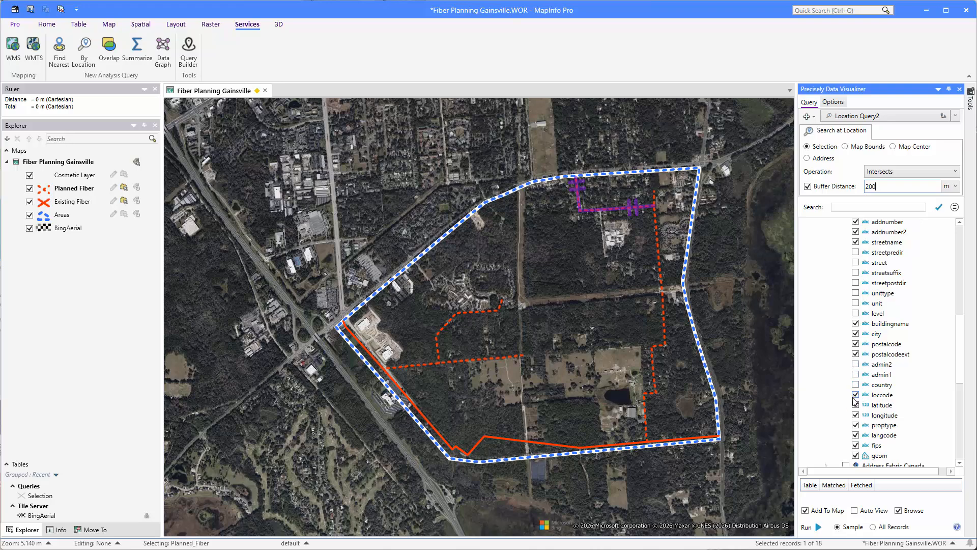
left_click(856, 395)
left_click(856, 404)
left_click(856, 415)
- Include the Buildings dataset in the query and exclude its lon and lat fields
scroll(857, 422, "down", 2)
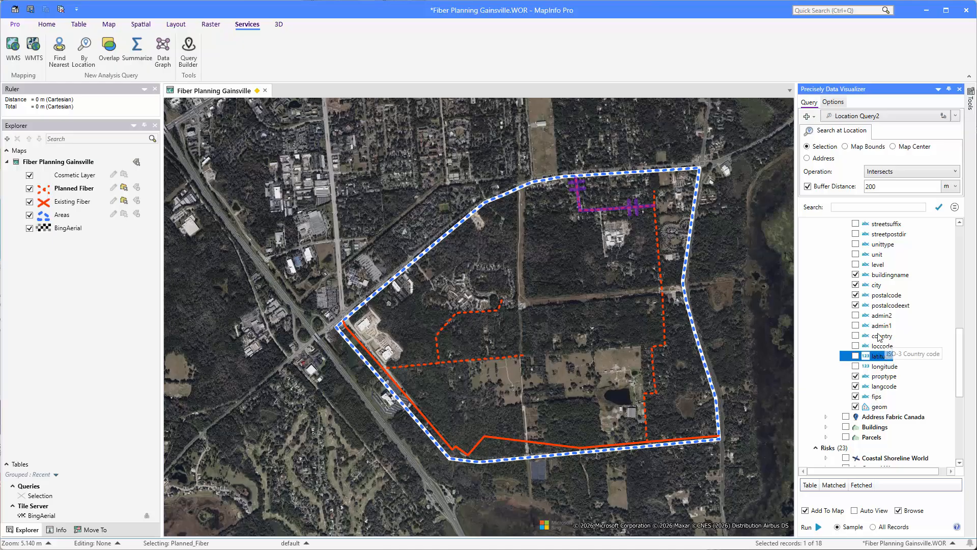
scroll(873, 351, "down", 3)
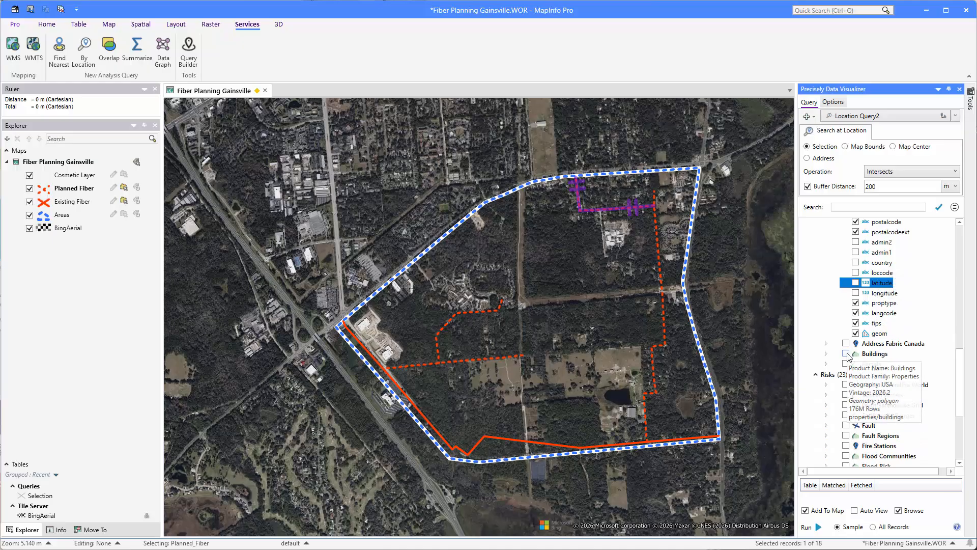
left_click(846, 354)
left_click(826, 353)
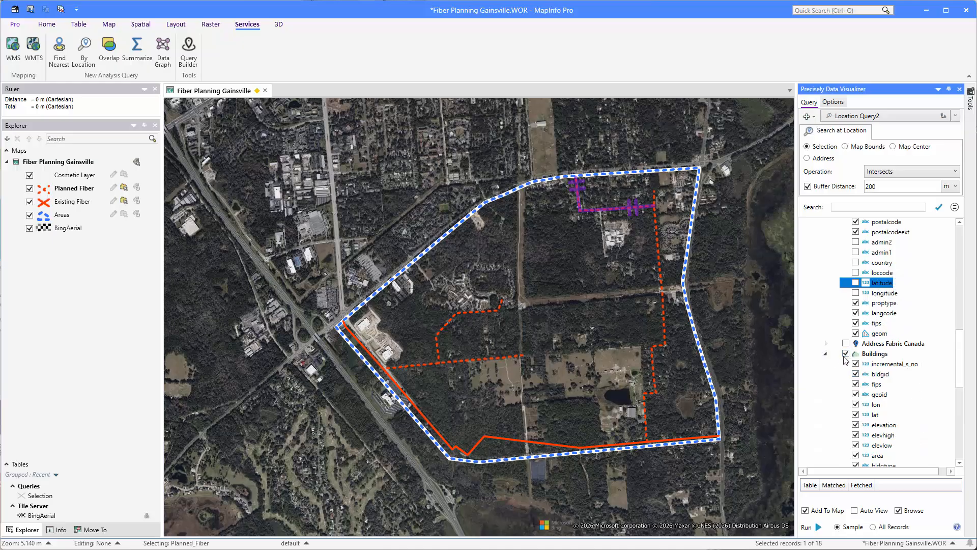
scroll(845, 326, "down", 5)
left_click(856, 283)
left_click(857, 292)
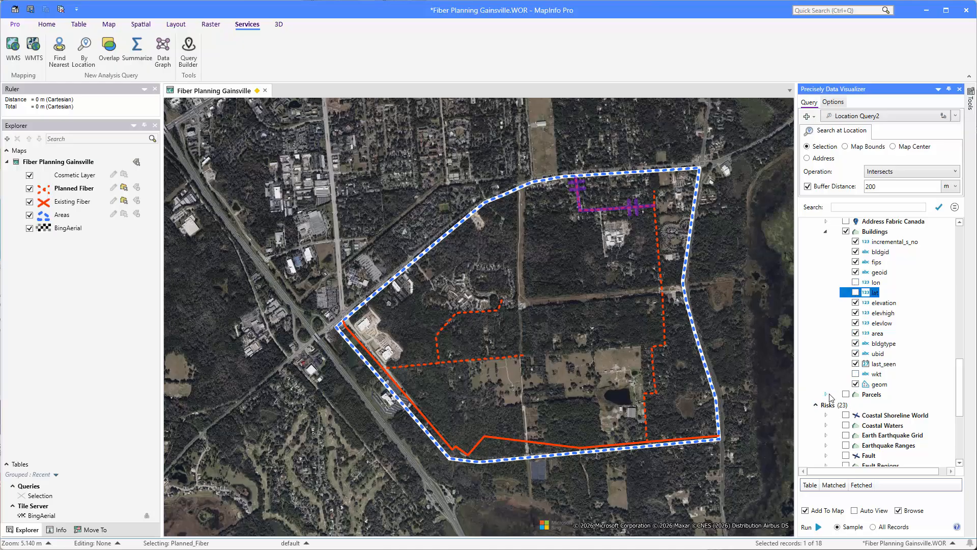
- Include the Parcels dataset in the query and exclude its lat and lon fields
left_click(846, 394)
scroll(835, 366, "down", 2)
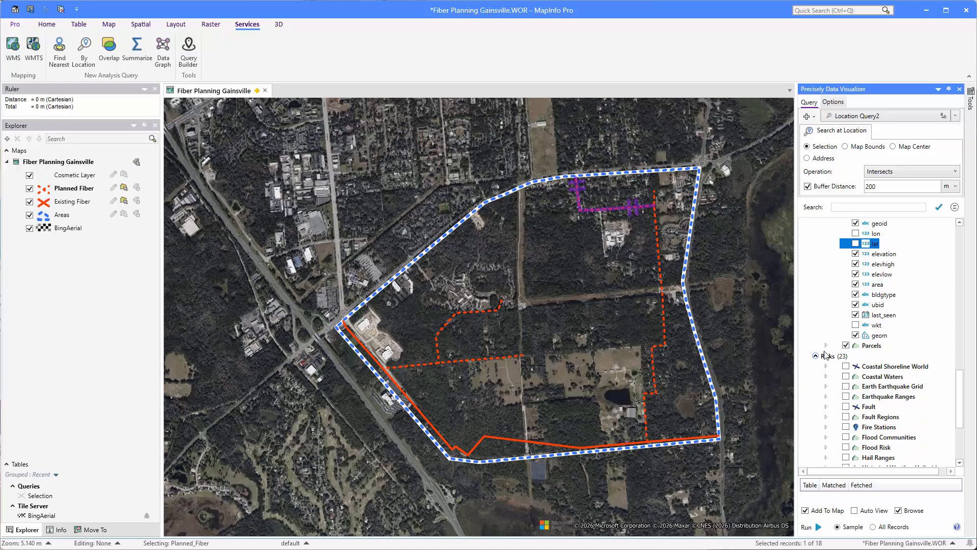
left_click(826, 346)
scroll(834, 356, "down", 3)
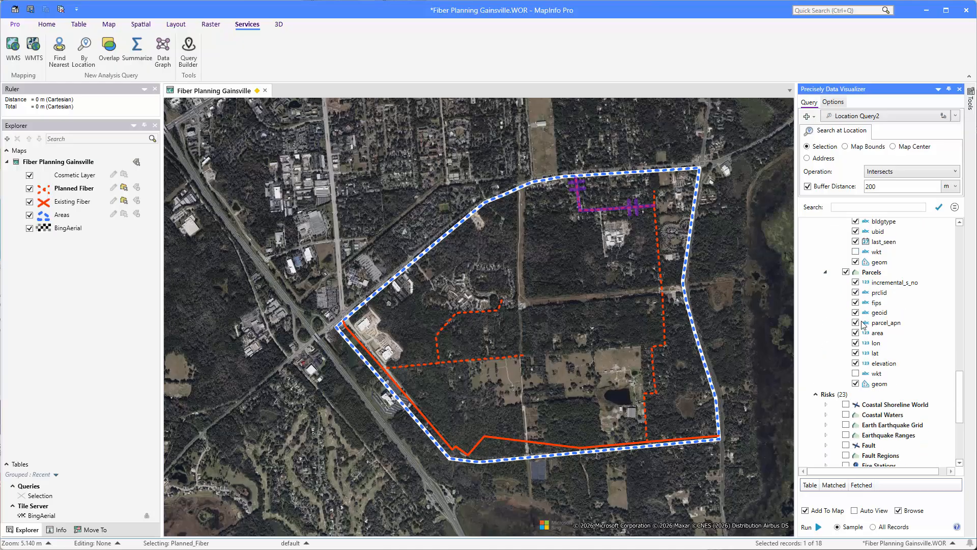
left_click(856, 352)
left_click(855, 342)
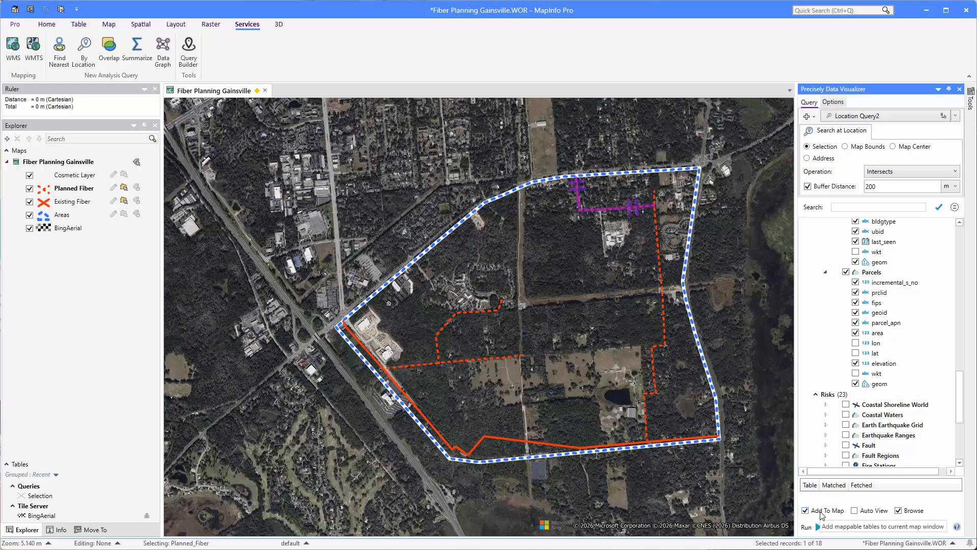
- Enable Auto View, disable Browse, choose All Records and run the location query
left_click(855, 511)
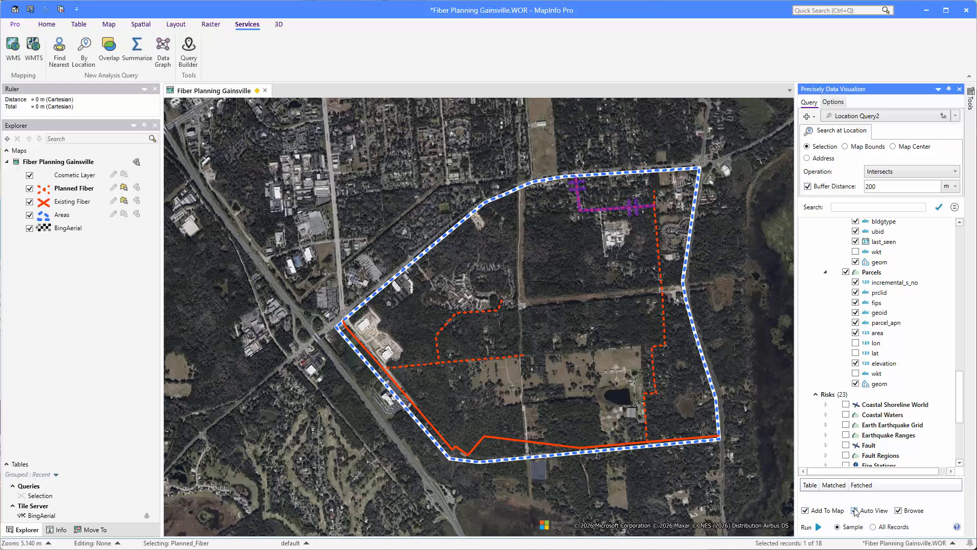
left_click(898, 511)
left_click(890, 528)
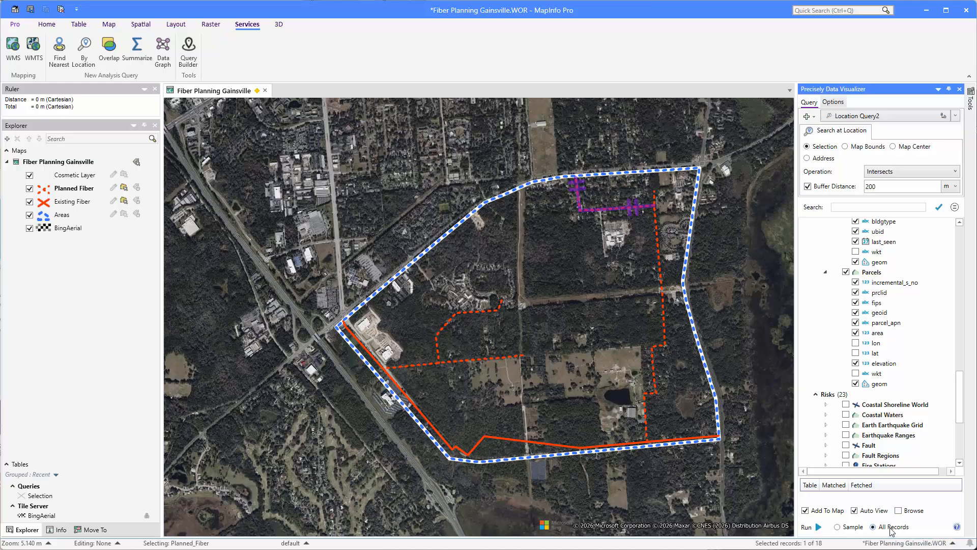
left_click(811, 532)
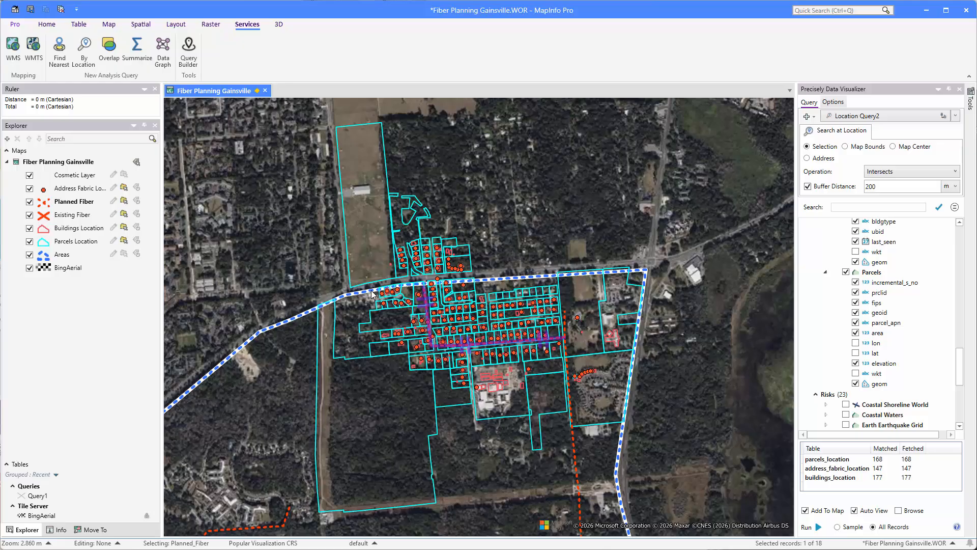
- Create a quick individual theme for the Address Fabric layer on proptype with Rainbow (6 colors), and add its legend to the map
mouse_move(431, 271)
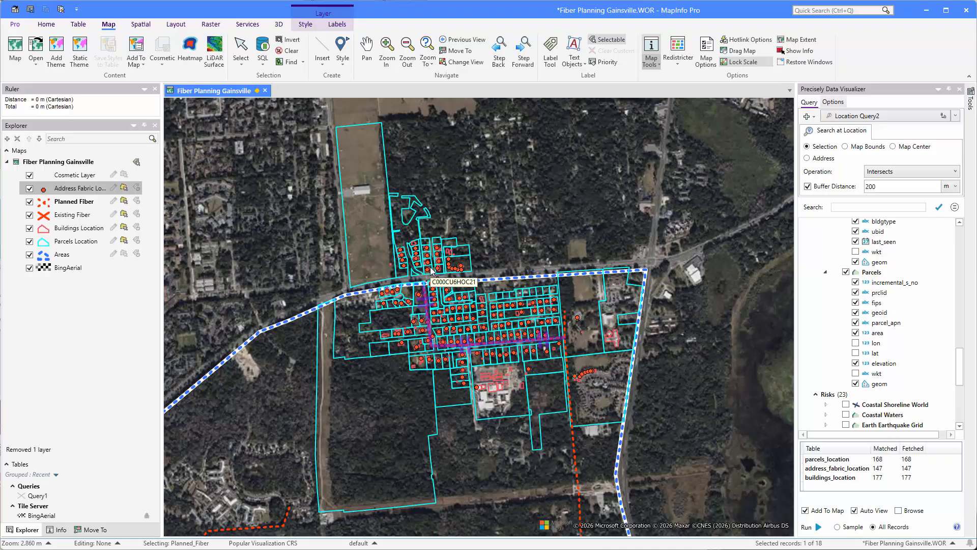
right_click(74, 193)
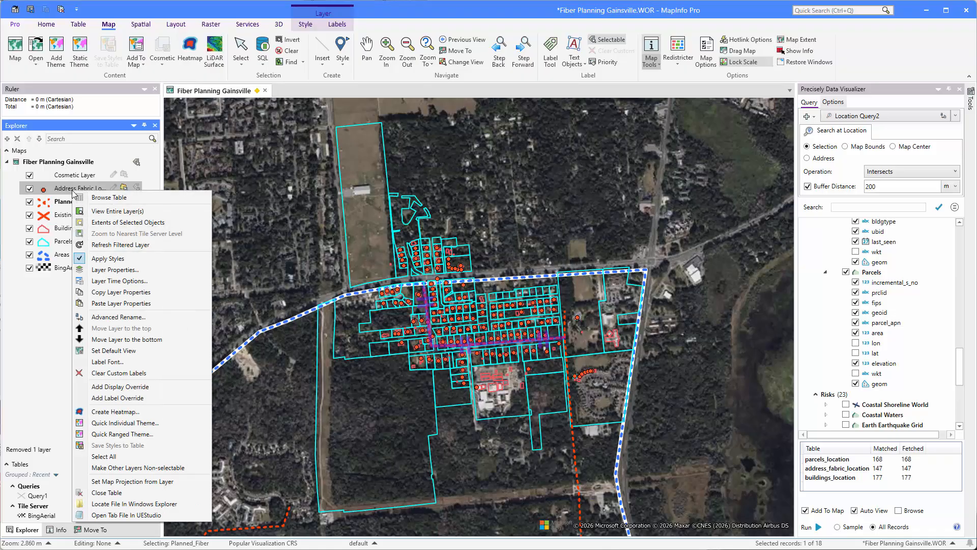
left_click(124, 422)
scroll(441, 253, "down", 3)
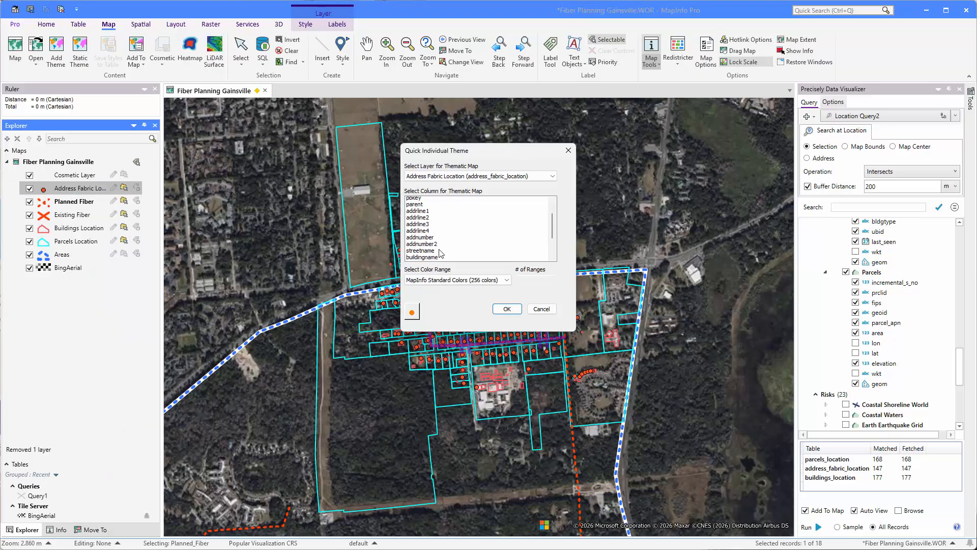
scroll(440, 253, "down", 2)
left_click(437, 240)
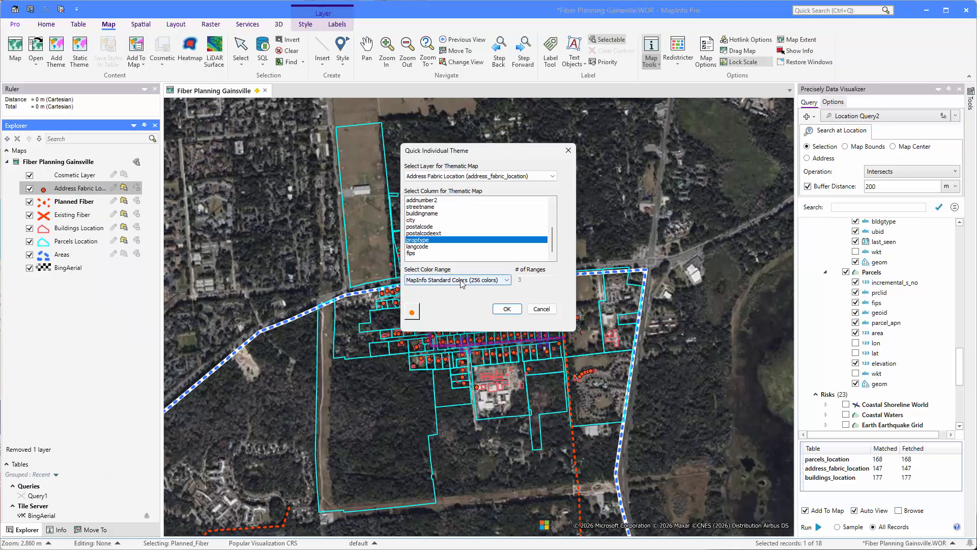
left_click(507, 280)
left_click(504, 352)
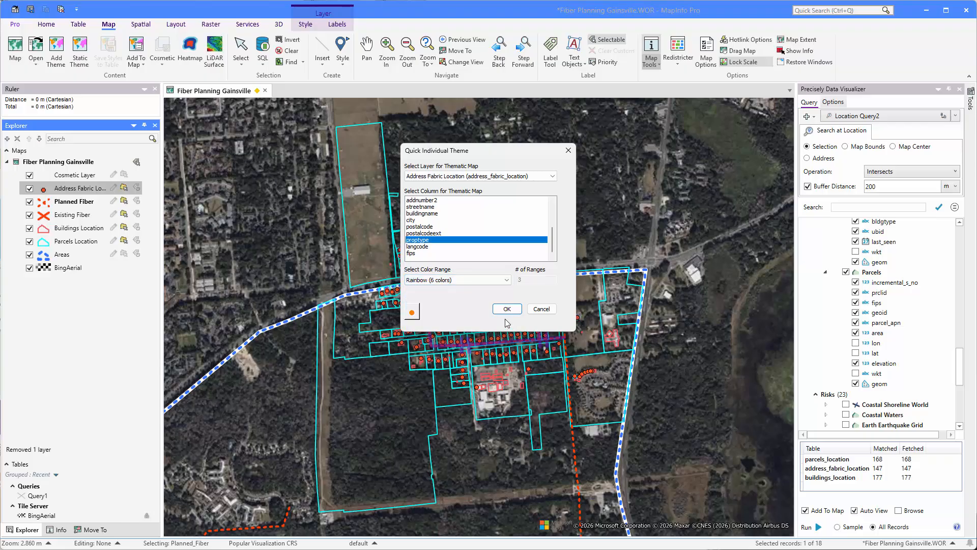
left_click(507, 309)
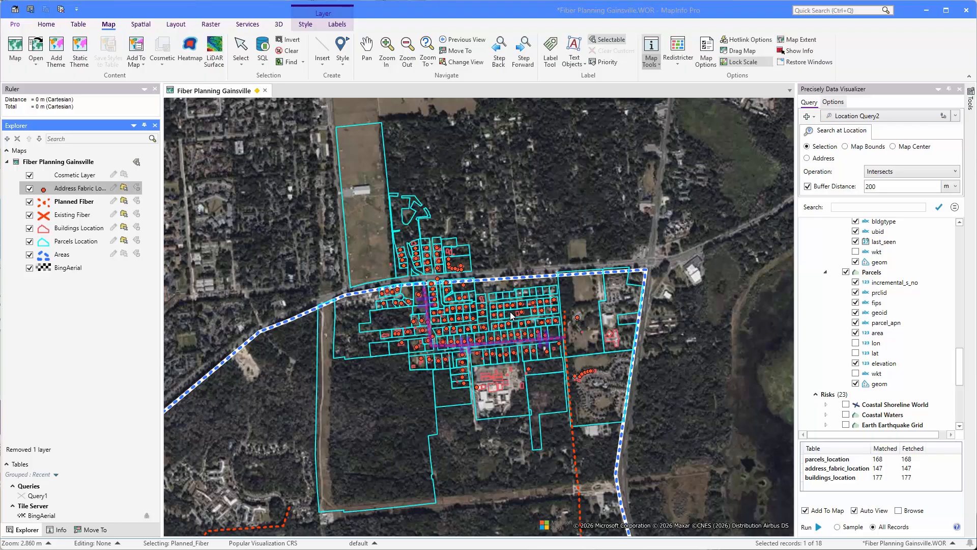
left_click(142, 68)
left_click(144, 164)
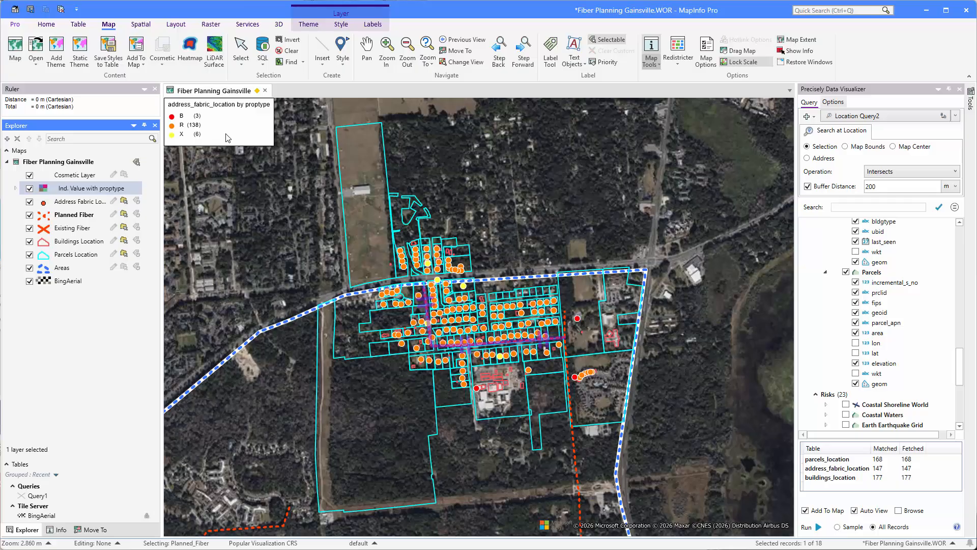
- Clear the planned fiber selection on the map and make the Areas layer selectable
mouse_move(476, 296)
right_click(490, 202)
left_click(498, 177)
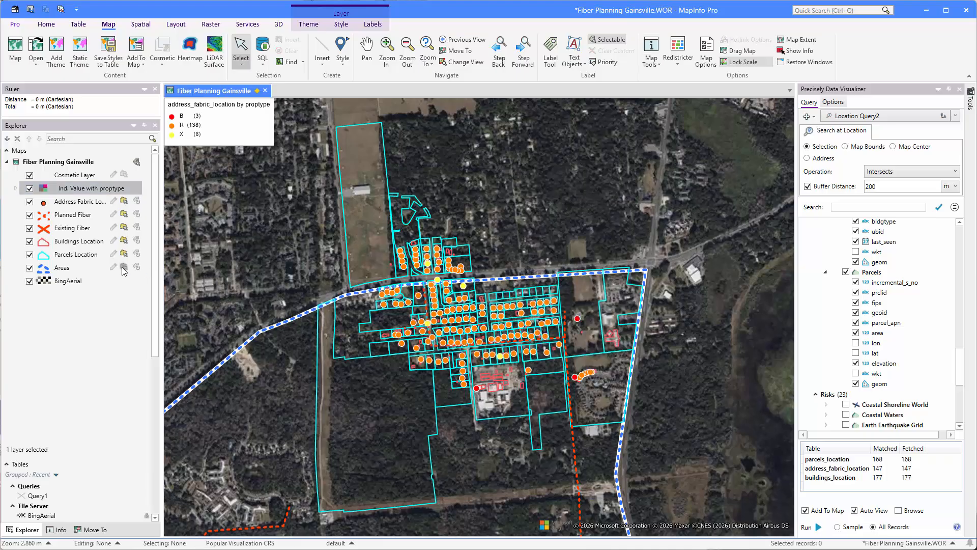
left_click(122, 267)
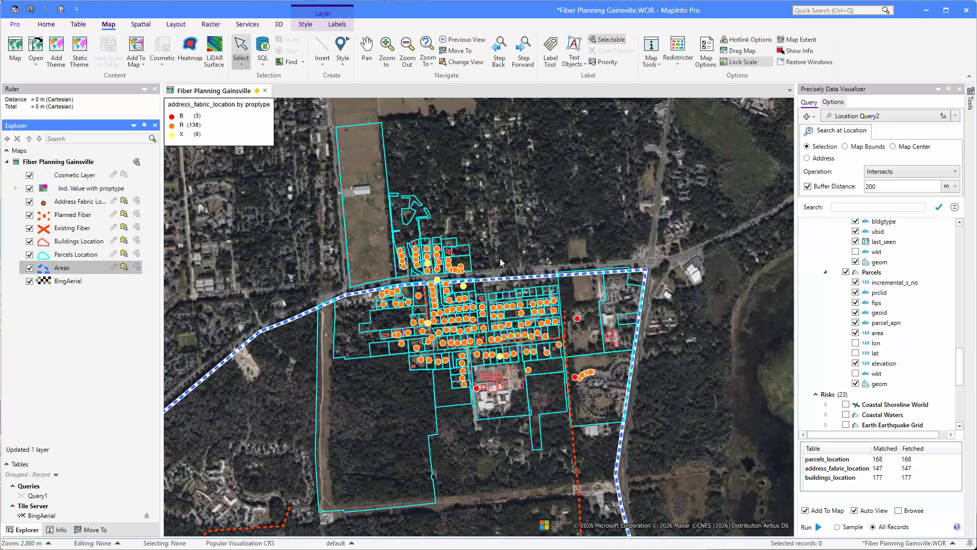
- Select the planning area polygon and run the location query on it without the buffer distance
left_click(301, 415)
left_click(809, 190)
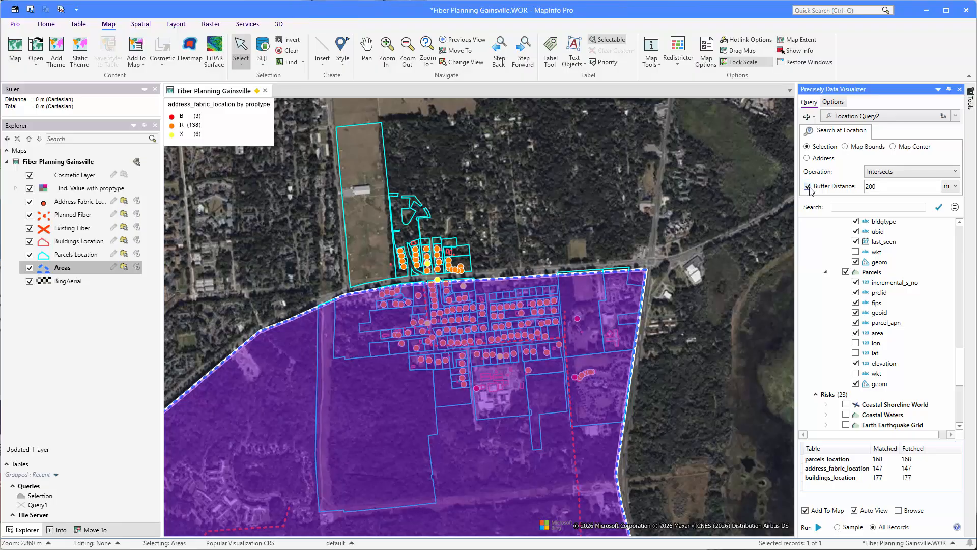
left_click(809, 527)
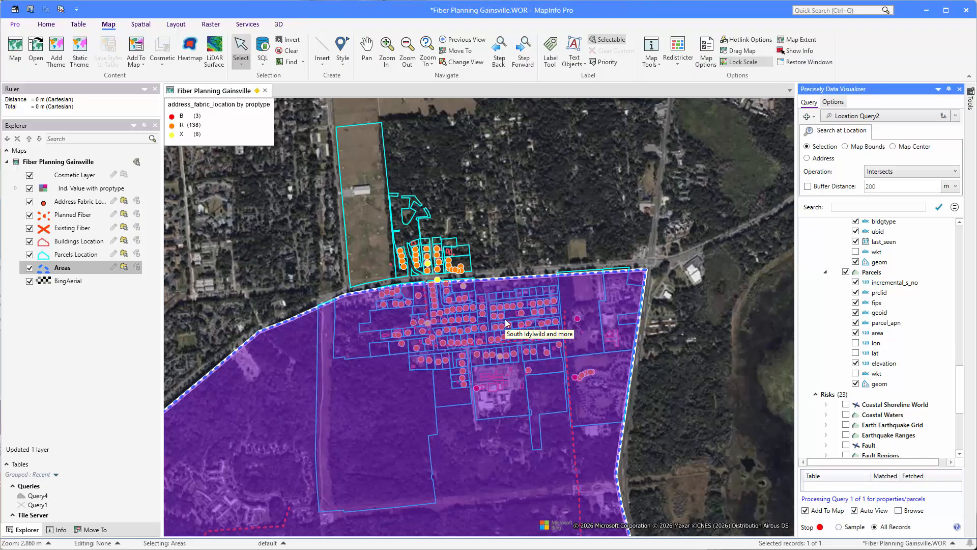